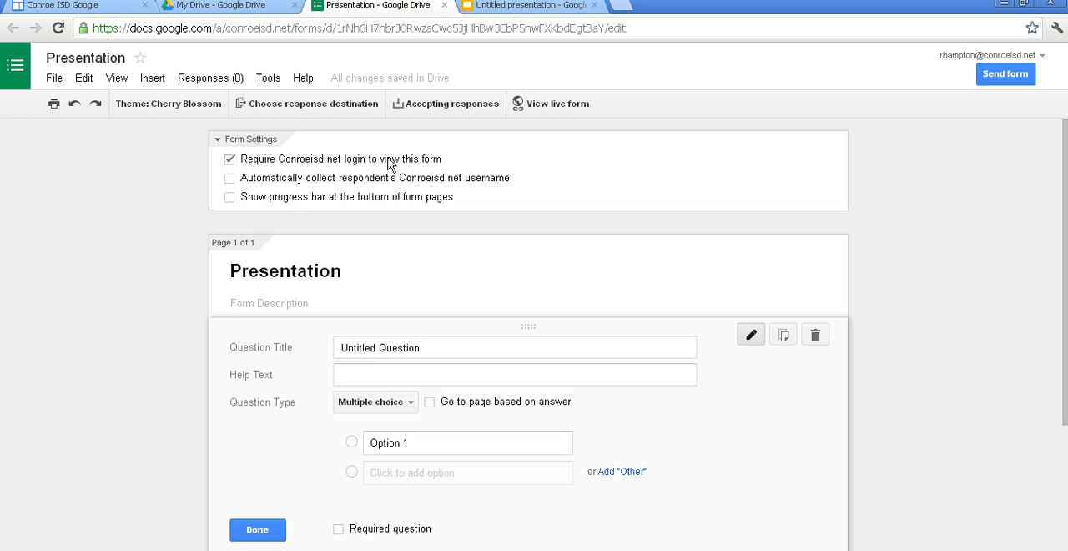
- Enable automatic collection of respondents' usernames and make the first question a Text question titled "First and Last Name"
click(230, 179)
click(373, 346)
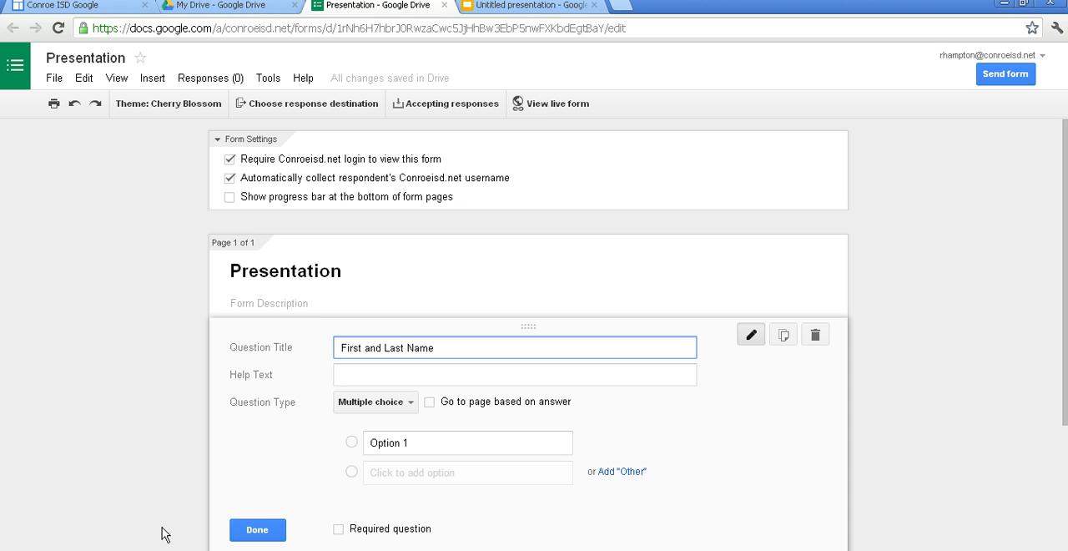
click(415, 407)
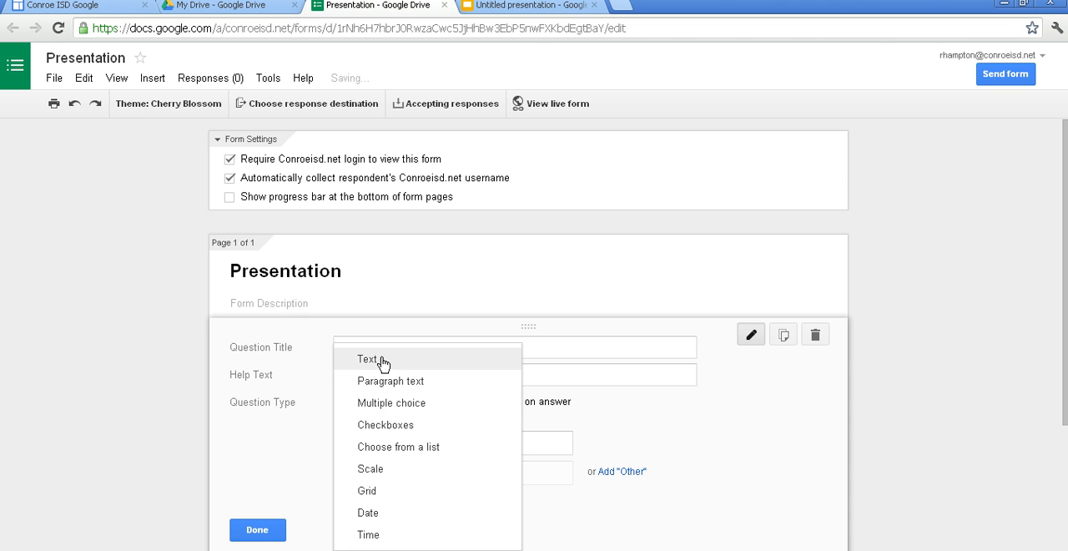
click(382, 364)
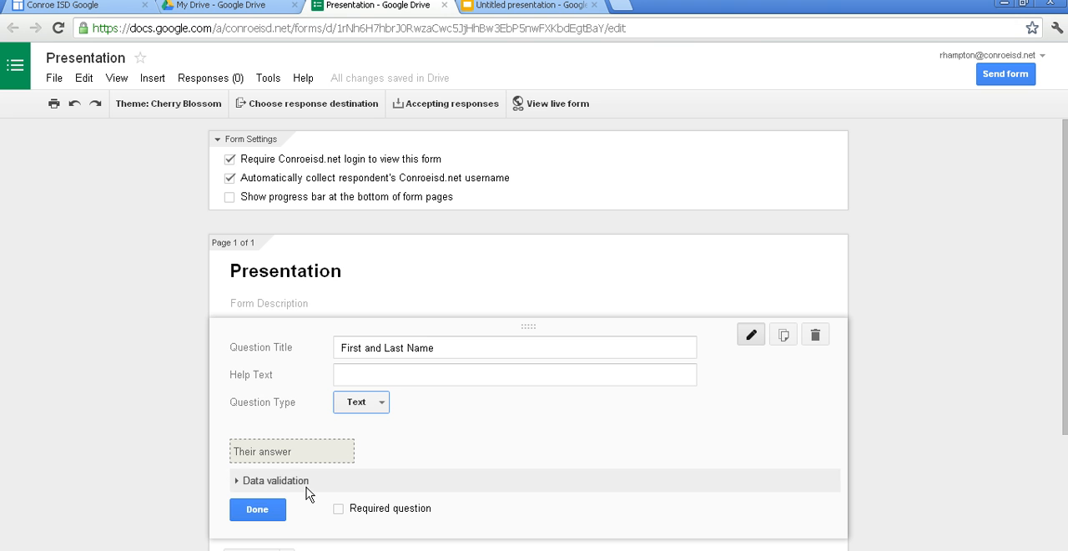
click(259, 511)
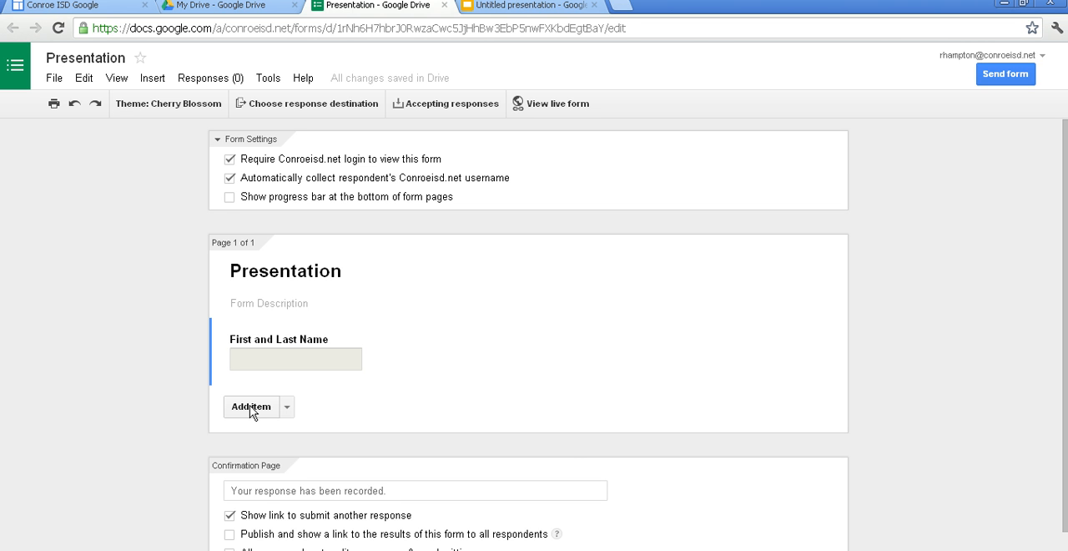
- Add a multiple choice question "At school, how many days a week do you use the computer?" with options 1, 2, 3, 4 and 5
click(287, 406)
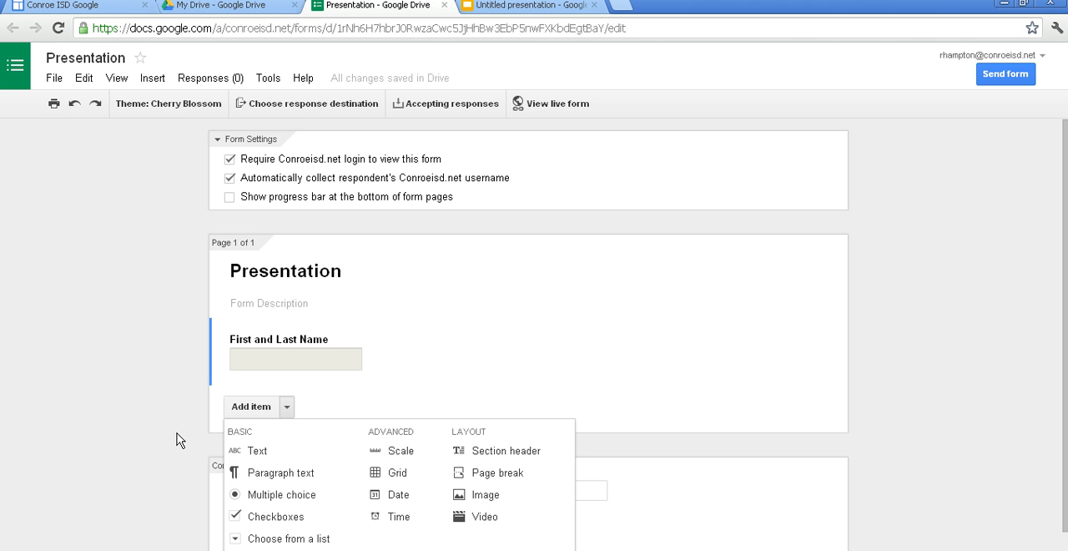
click(265, 494)
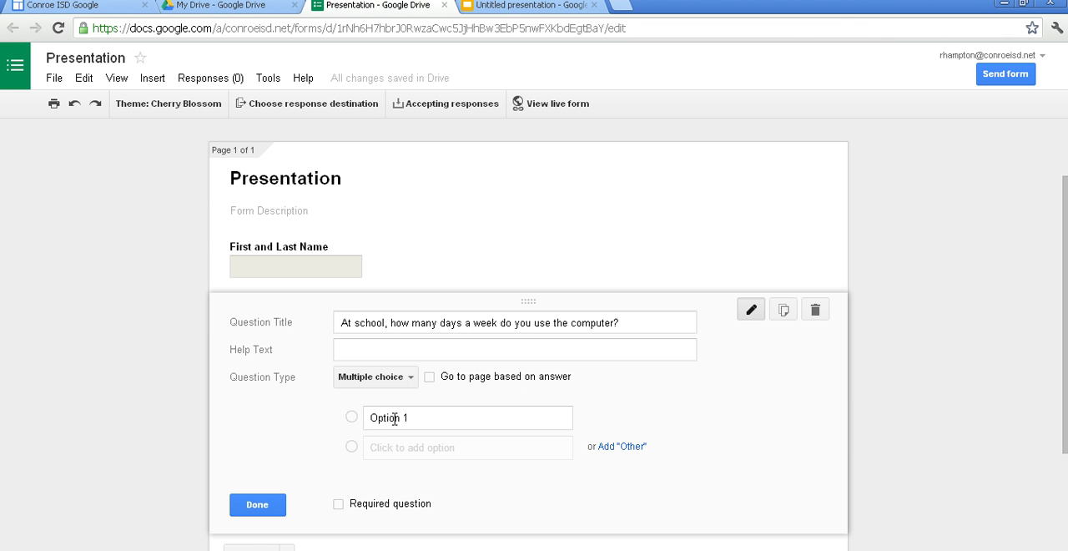
click(395, 418)
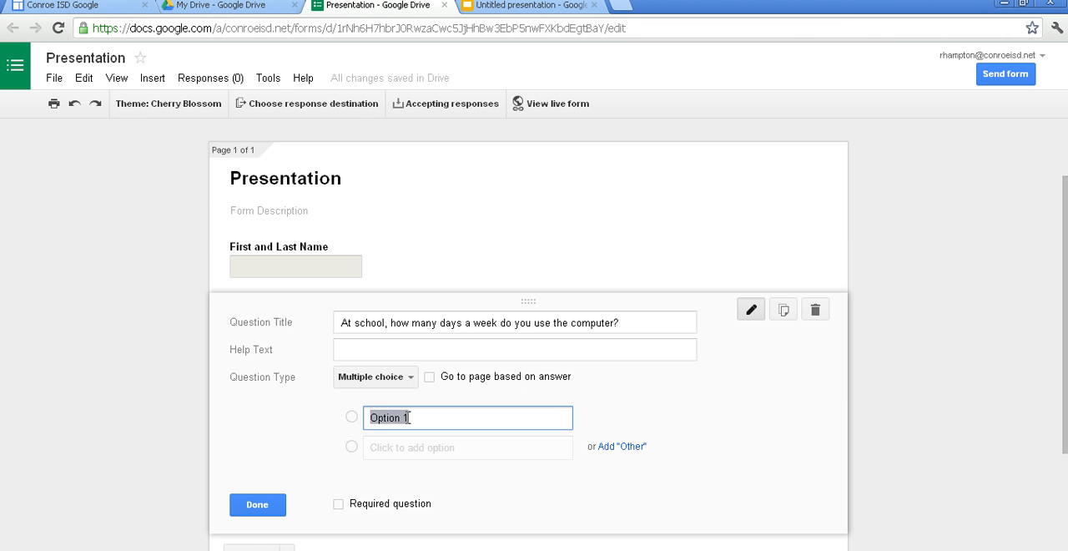
text(1)
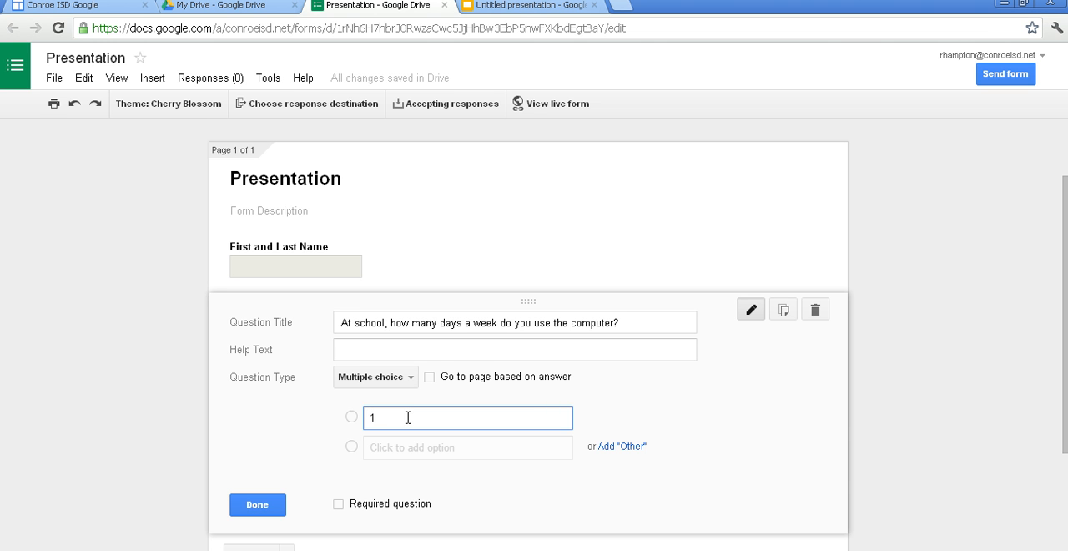
click(397, 451)
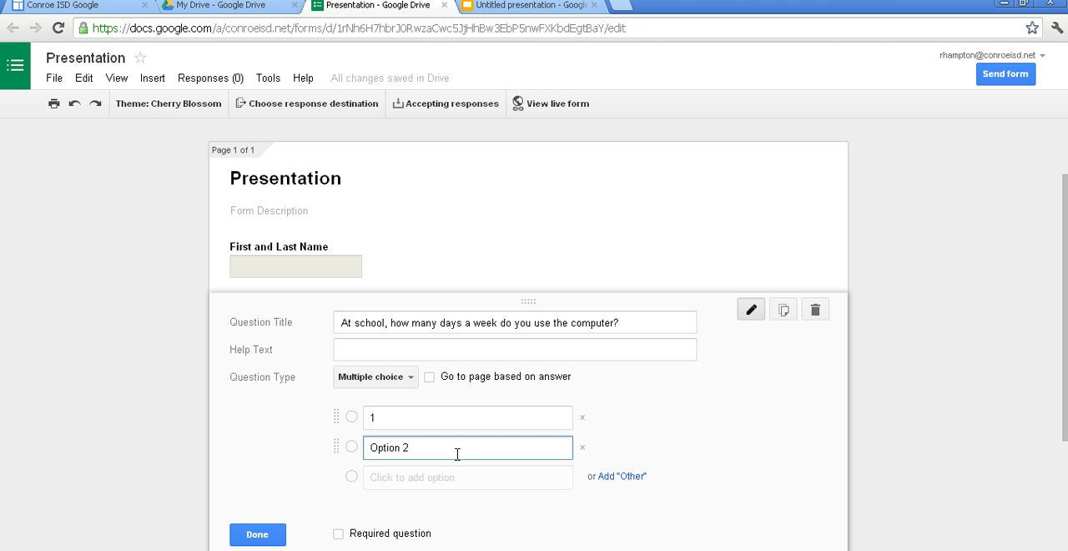
key(BackSpace)
key(BackSpace)
key(BackSpace)
key(BackSpace)
key(BackSpace)
key(BackSpace)
key(BackSpace)
key(BackSpace)
text(2)
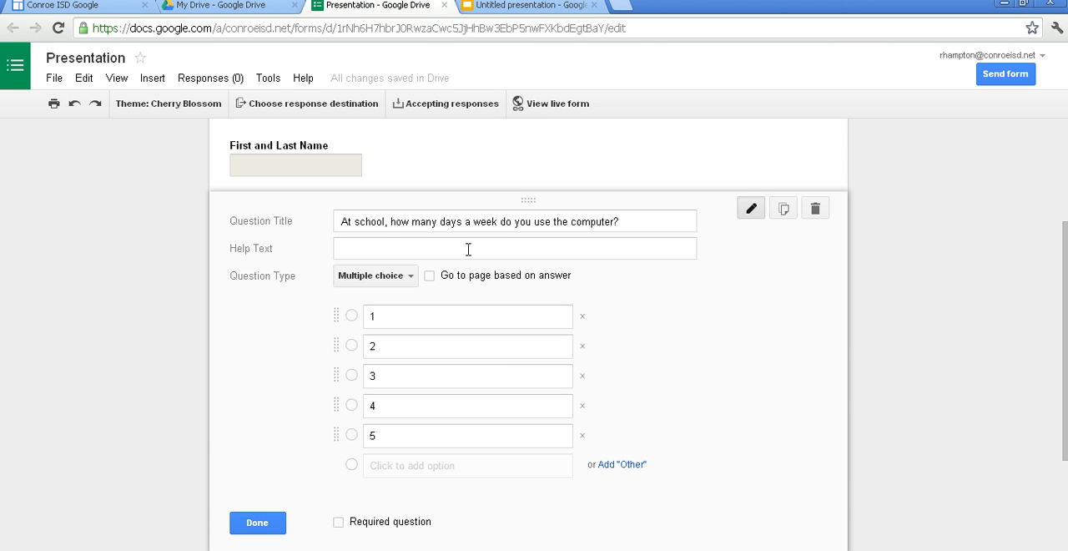
click(257, 523)
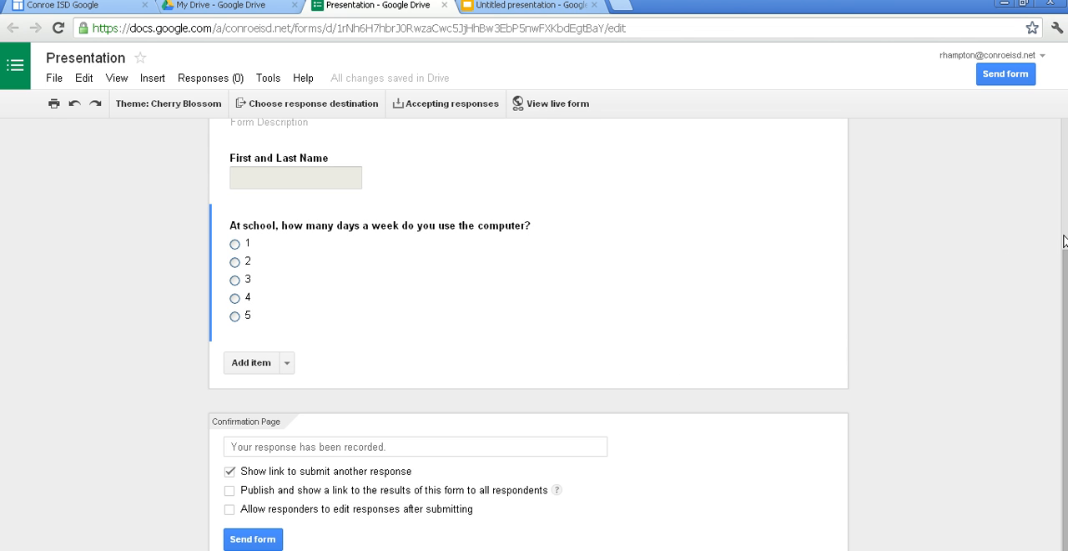
- Move the computer-use question above the First and Last Name question
drag(1064, 254, 1057, 202)
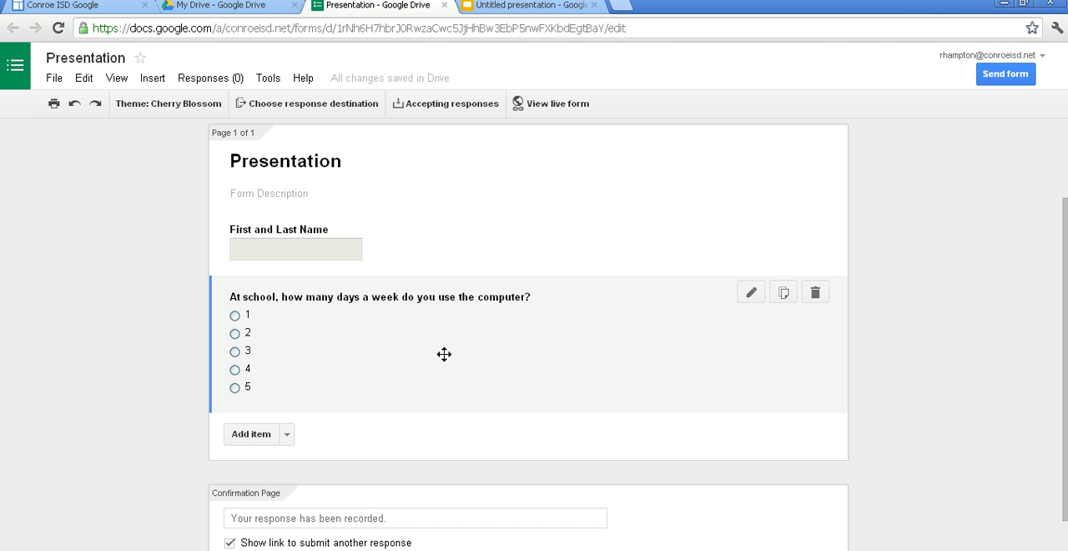
drag(444, 354, 444, 277)
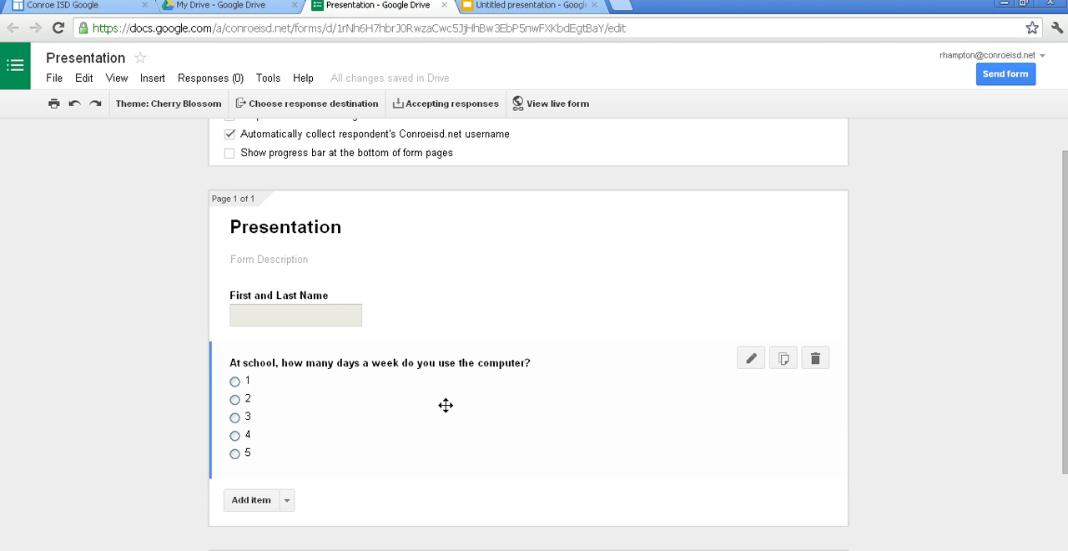
drag(446, 414, 447, 266)
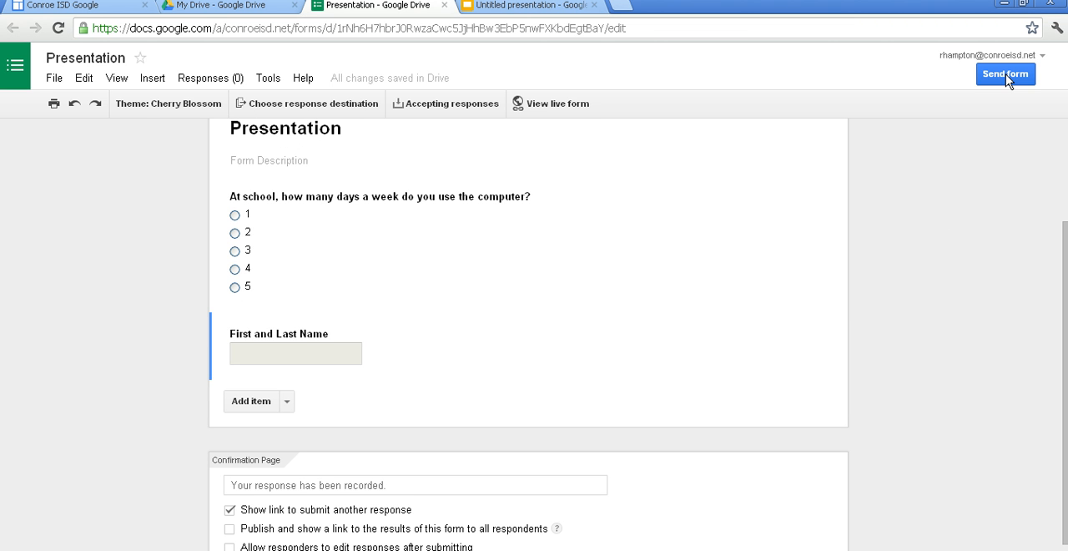
- Review the form's sending options and its embed code with custom size settings, and close the dialog
click(1006, 76)
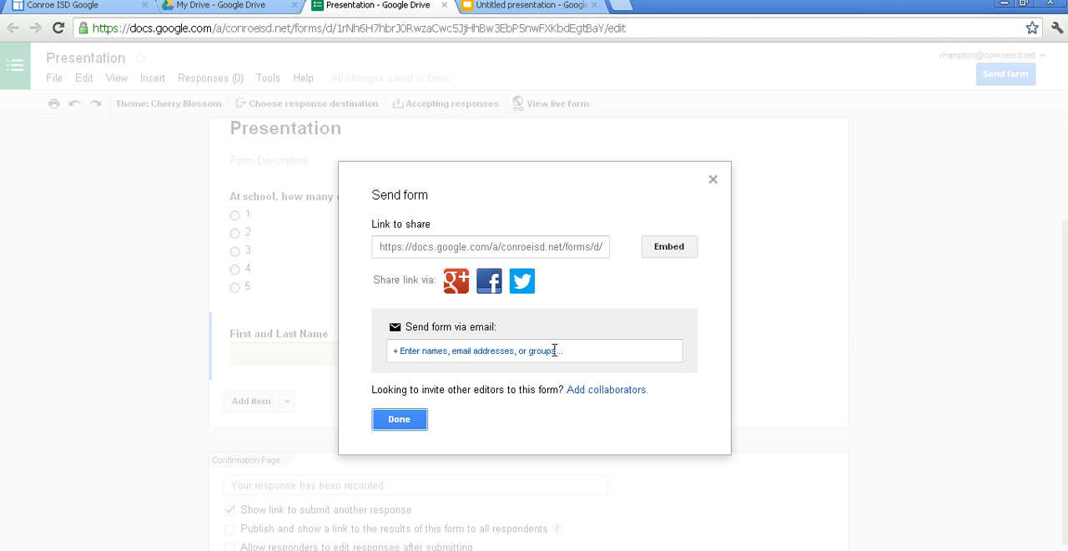
click(670, 246)
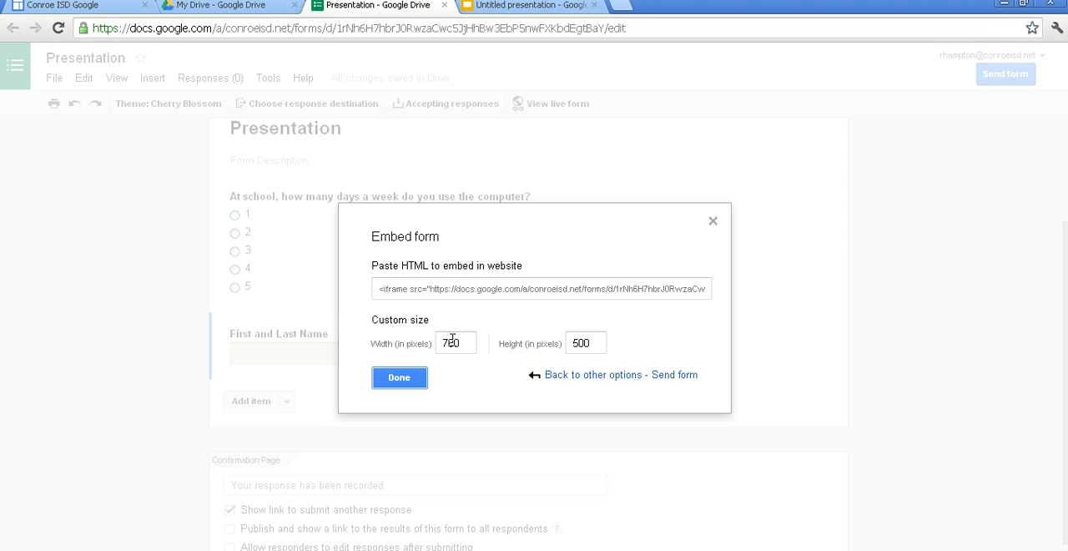
click(421, 374)
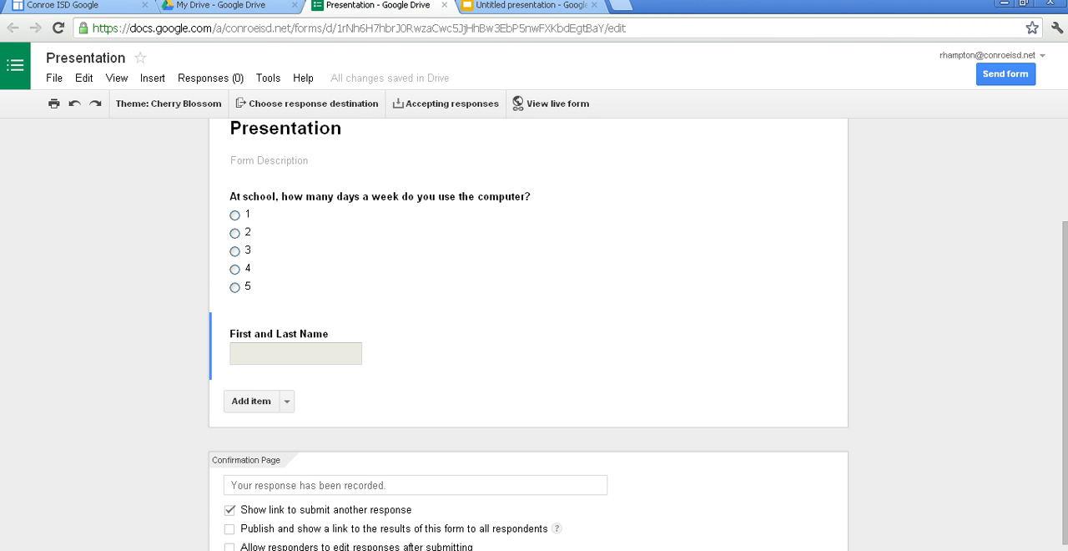
- Review the sharing settings for adding collaborators to the form, and close them
click(55, 83)
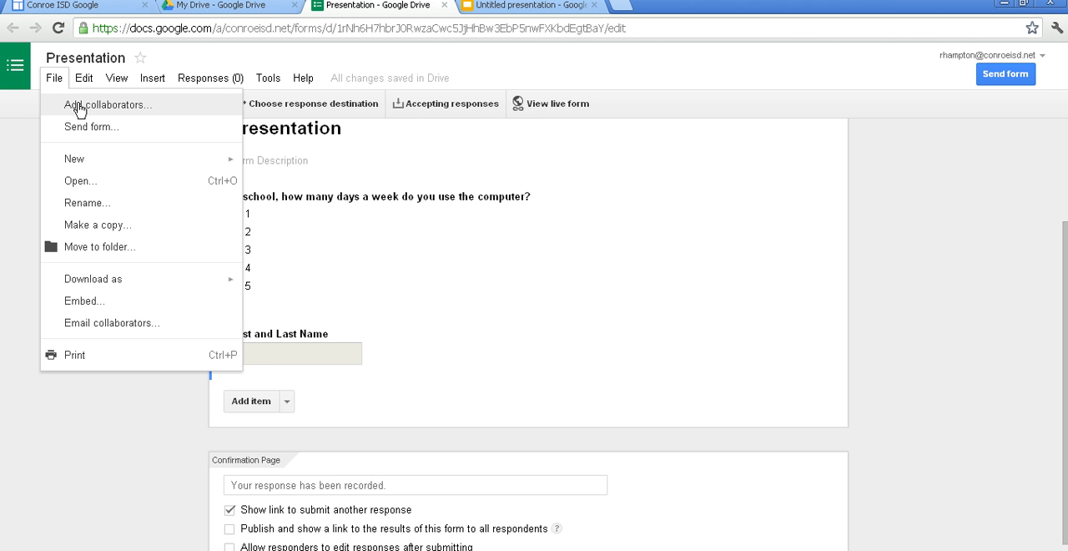
click(79, 108)
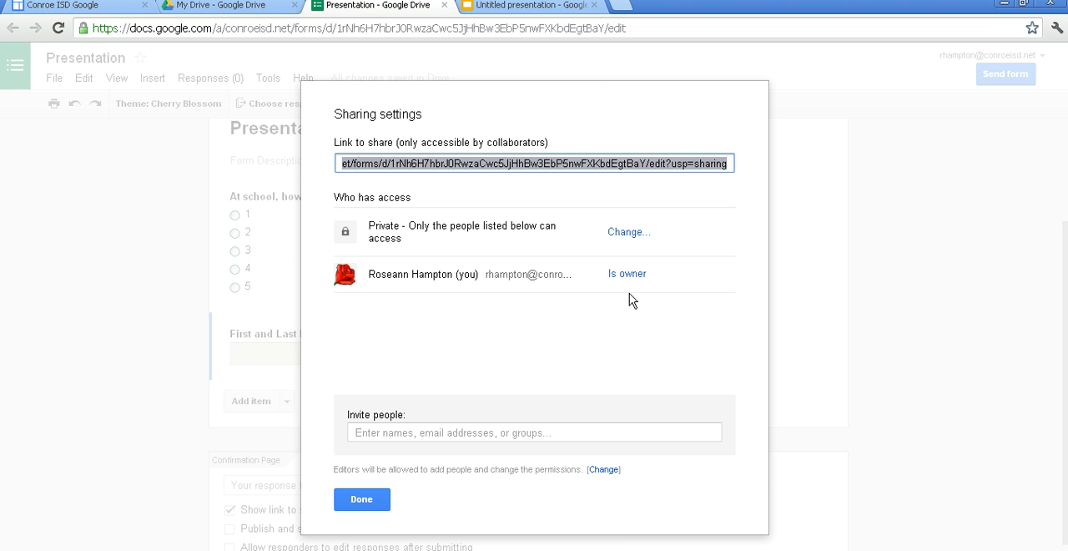
click(364, 505)
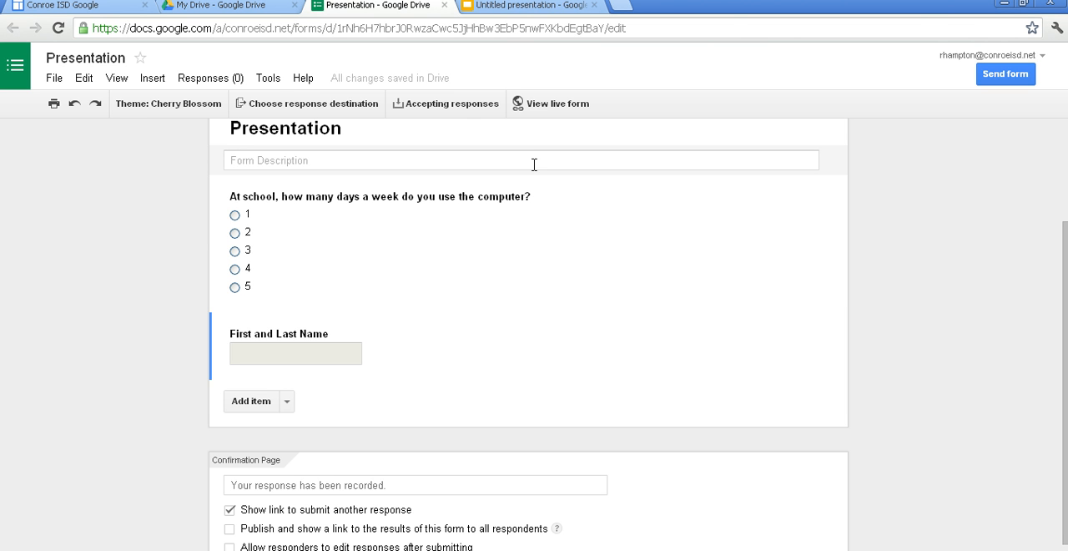
- Submit a test response on the live form, answering 5 days and entering the respondent's full name, and close the form
click(551, 107)
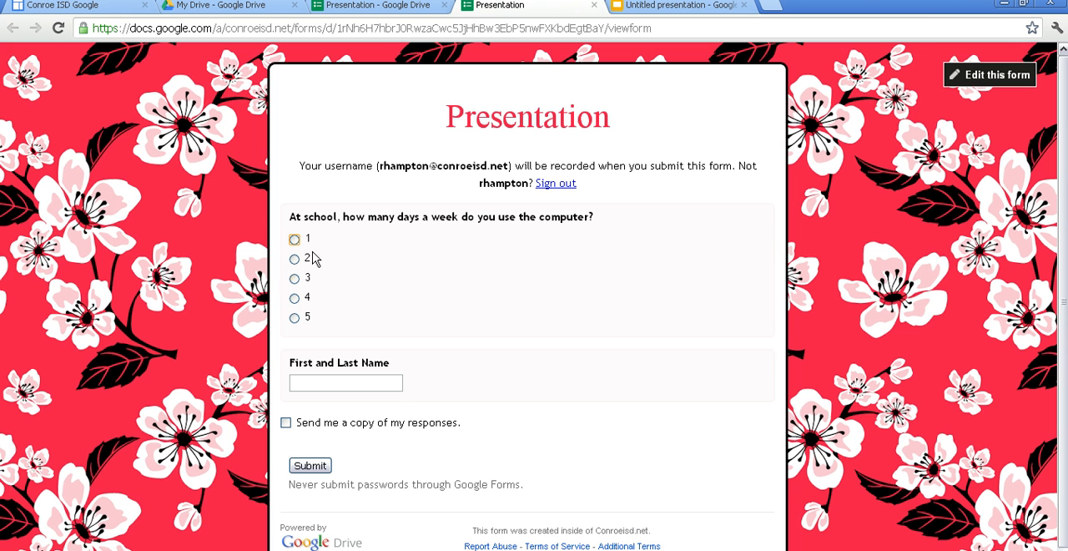
click(295, 317)
click(307, 378)
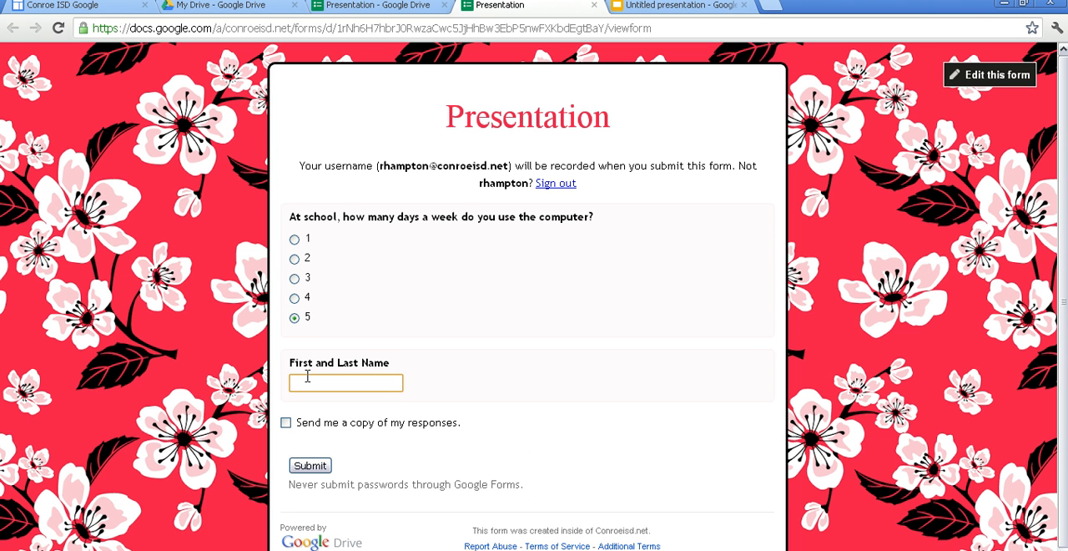
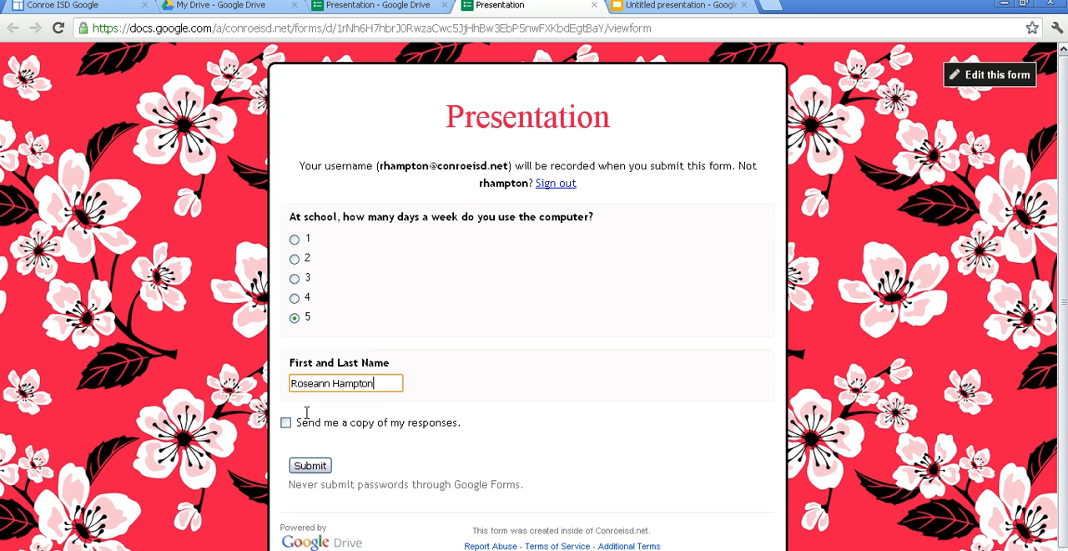
click(308, 472)
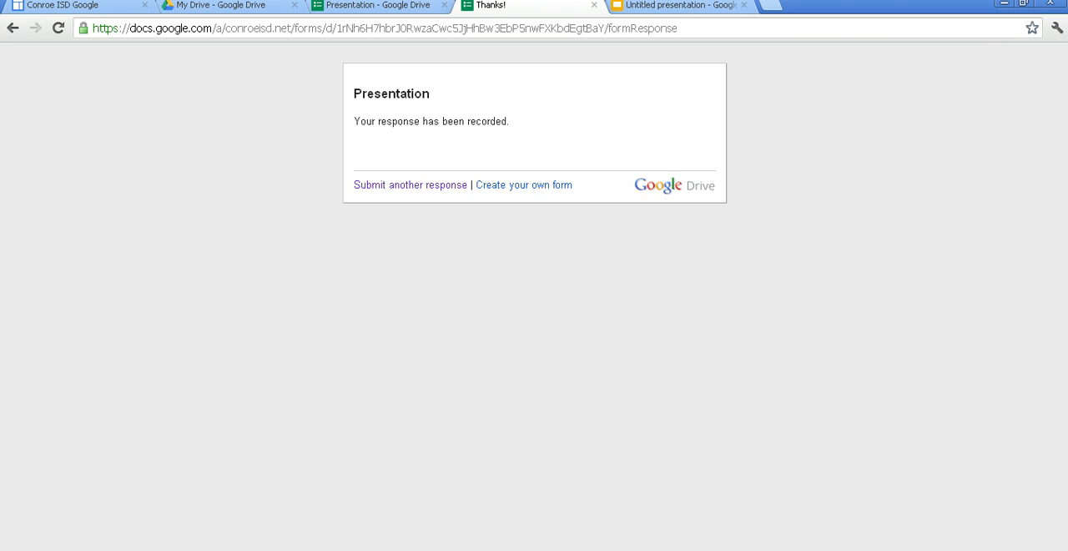
key(ctrl+w)
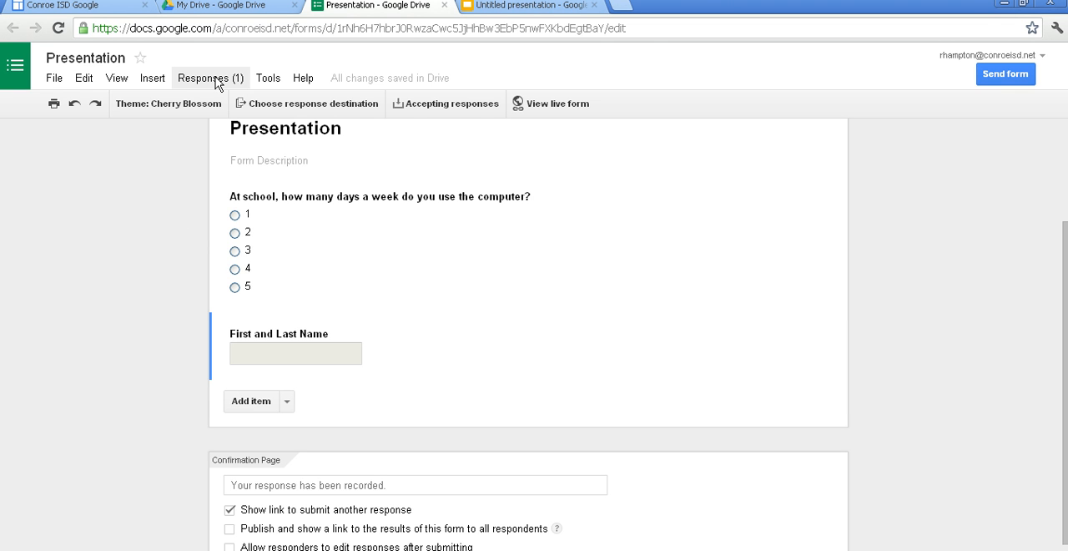
- View the summary of responses for the form and close it
click(215, 78)
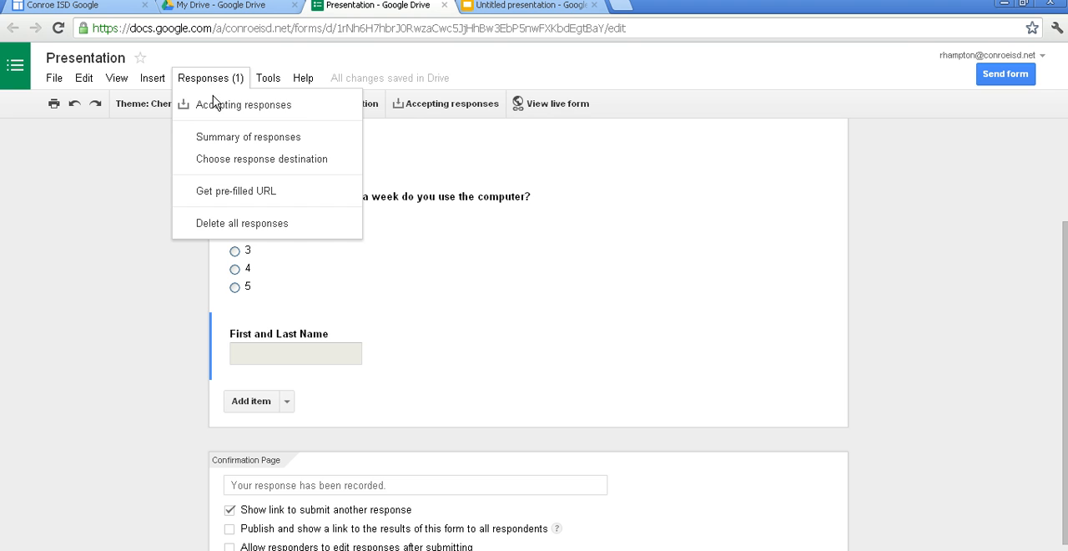
click(227, 137)
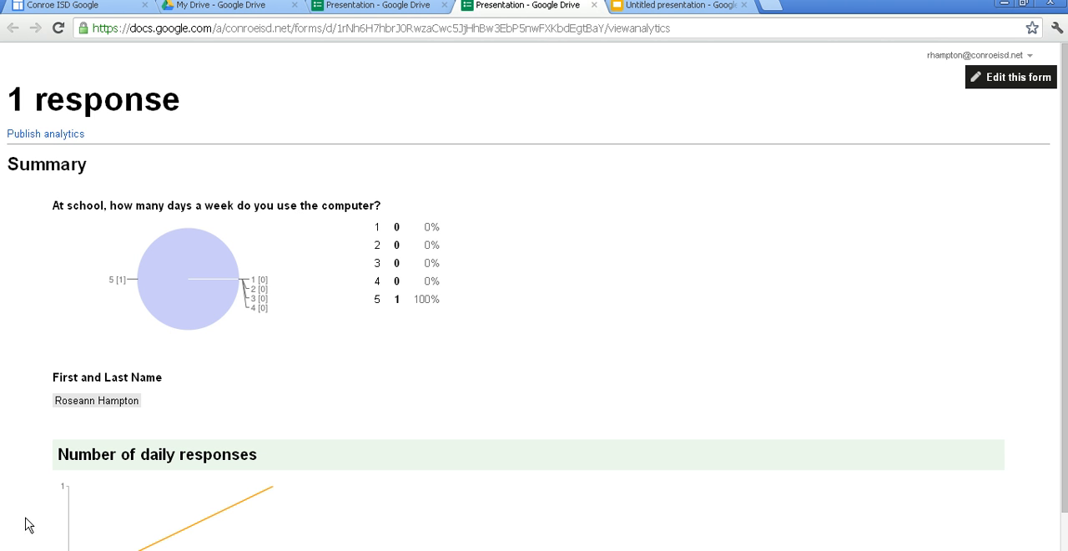
key(ctrl+w)
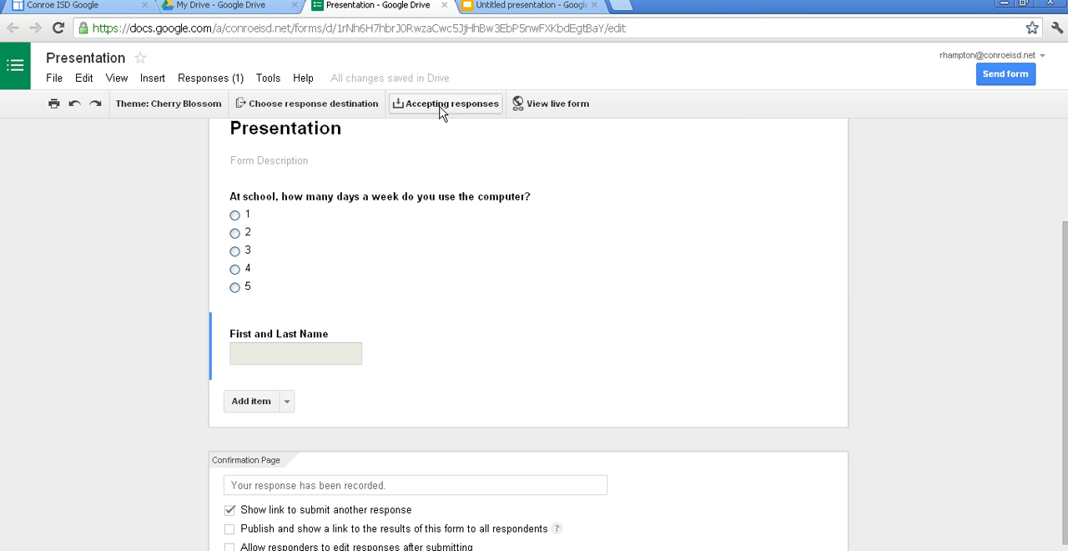
- Set the form's response destination to a new spreadsheet named Presentation Responses
click(441, 105)
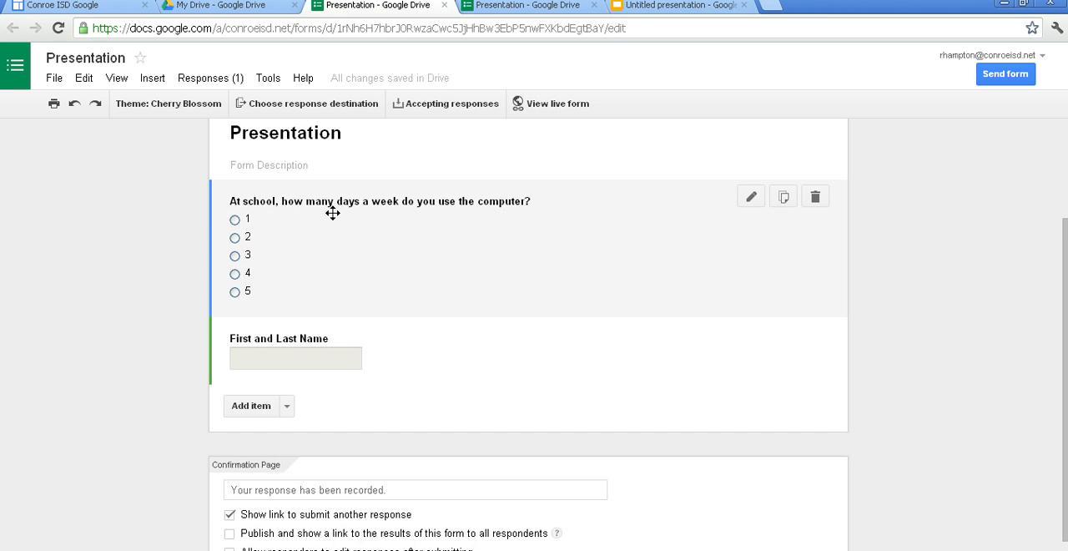
click(294, 107)
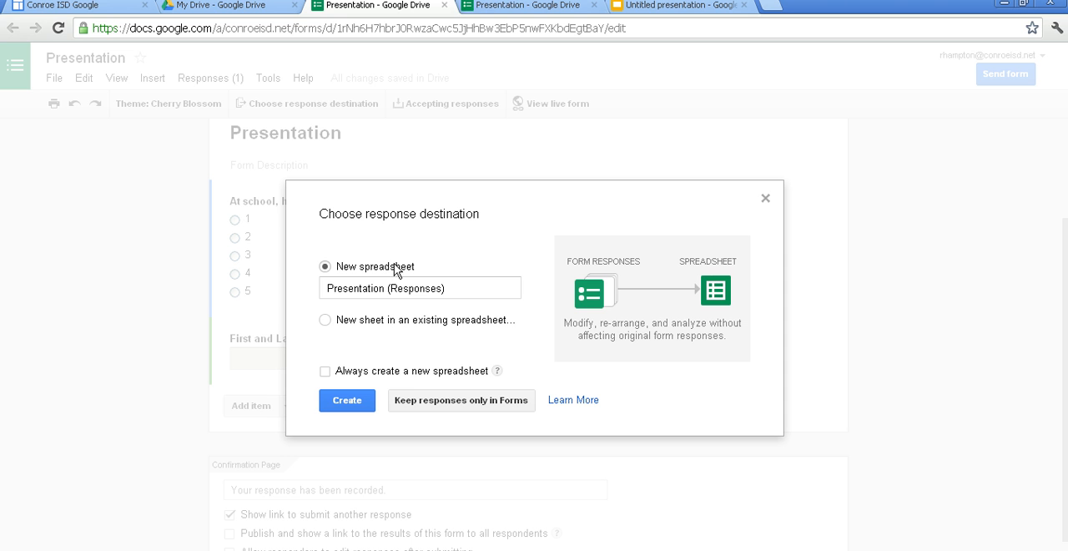
click(325, 320)
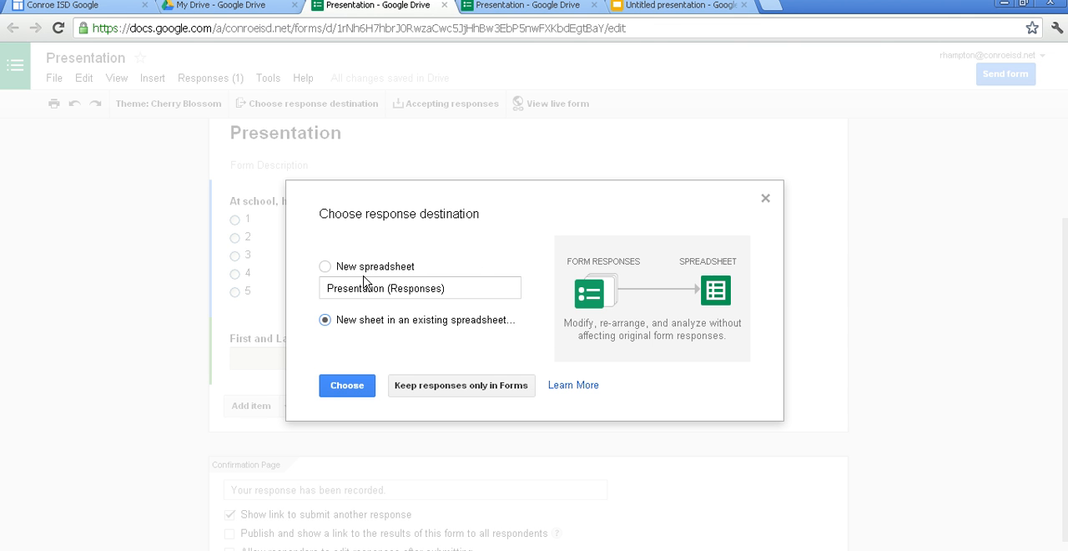
click(325, 266)
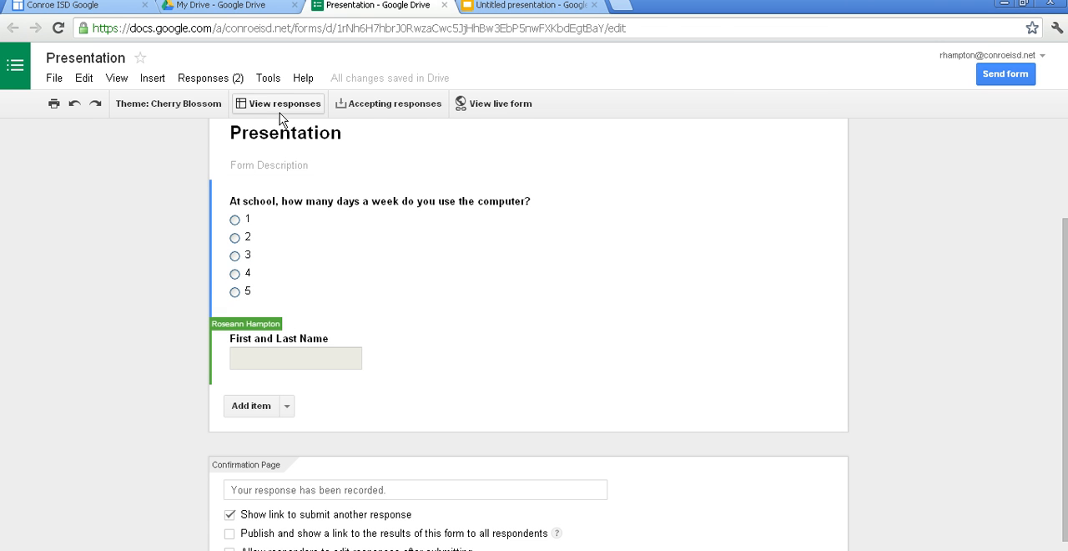
- Open the Presentation Responses spreadsheet from My Drive
click(220, 9)
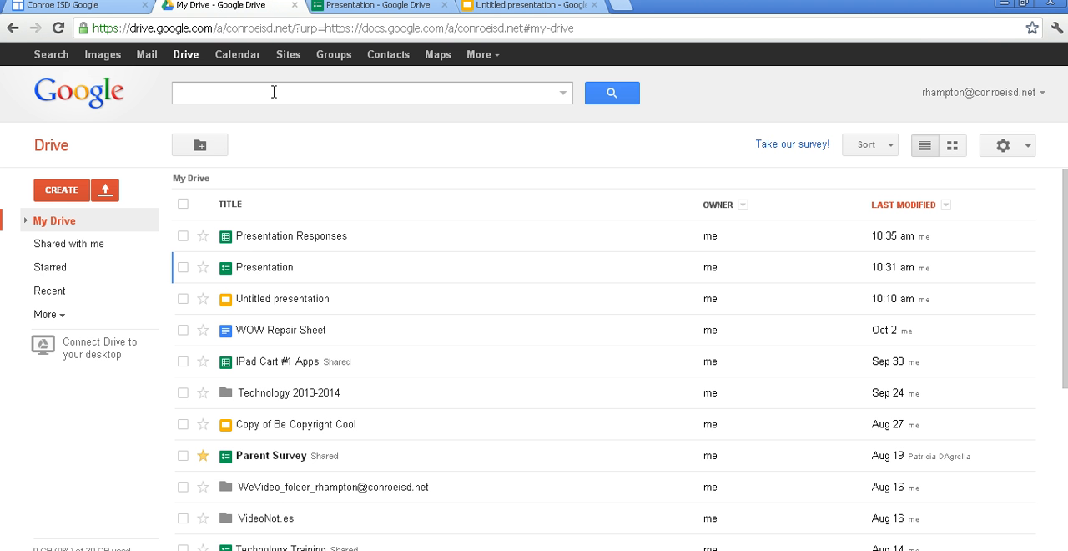
click(285, 237)
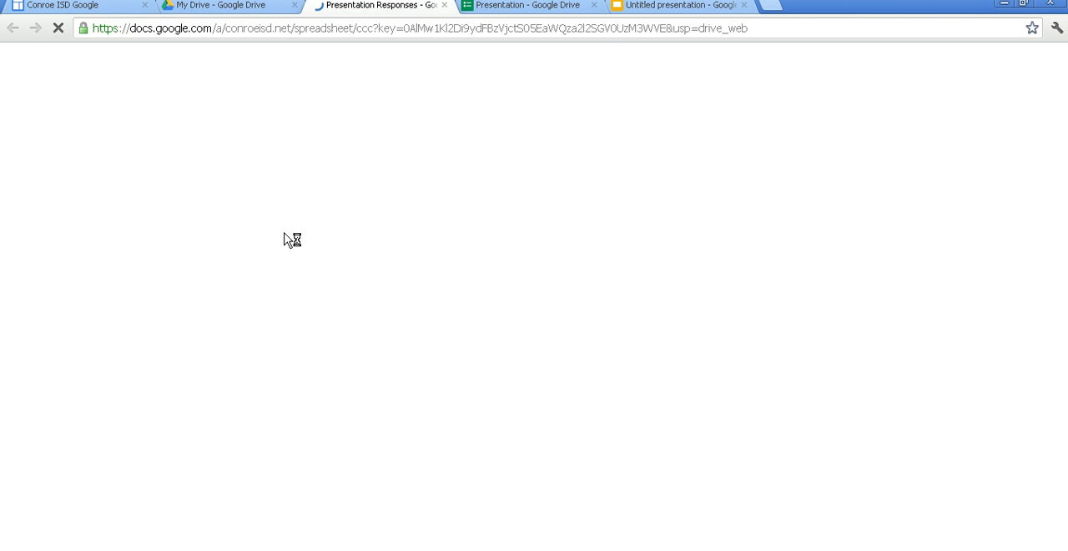